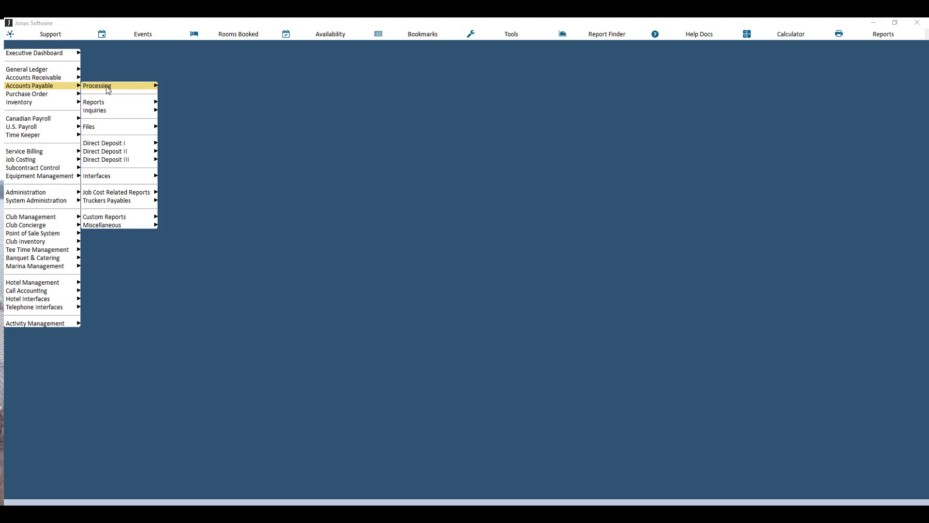
# Show the Accounts Payable > Processing submenu, including Record Invoices/Credit Notes
pyautogui.moveTo(96, 91)
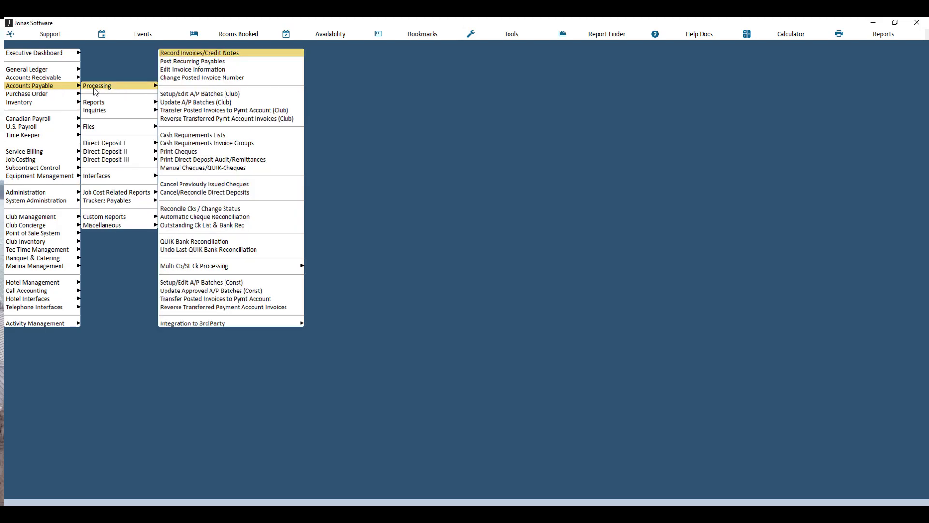
# Start a new invoice for 01 Sarah's Club dated Feb 1, 2018, activating the February 2018 period
pyautogui.click(213, 54)
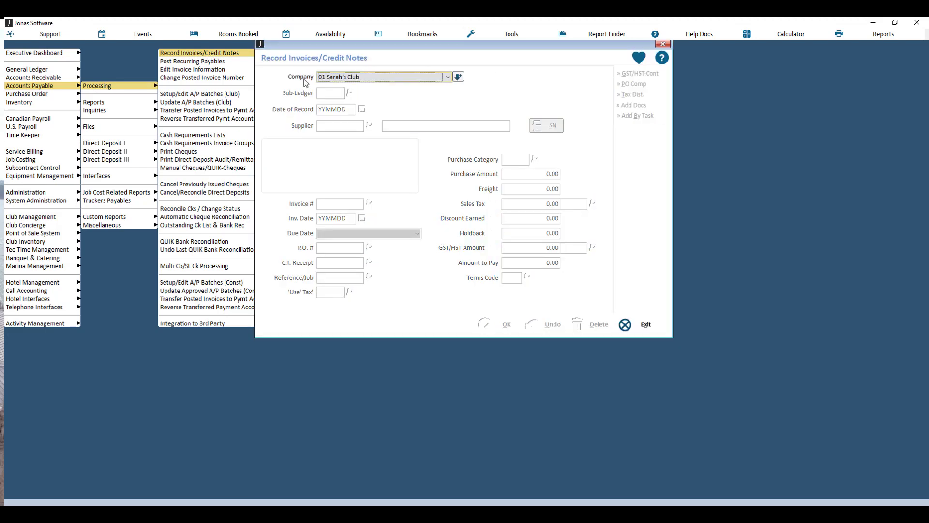
pyautogui.click(457, 78)
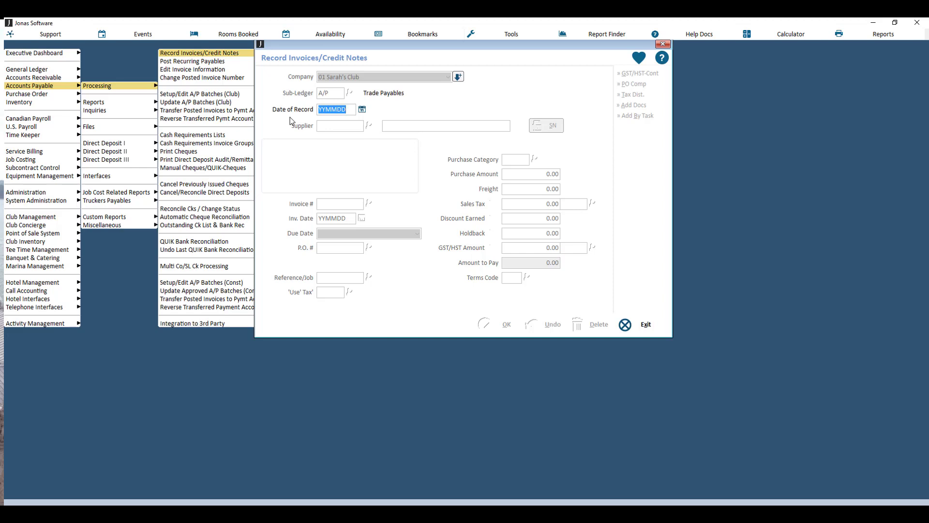
pyautogui.write('1')
pyautogui.press('Return')
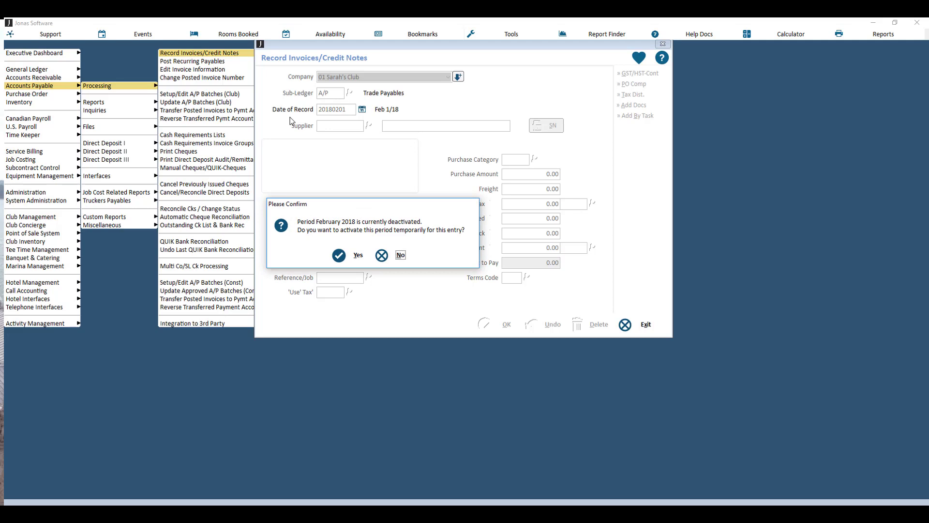
pyautogui.click(354, 253)
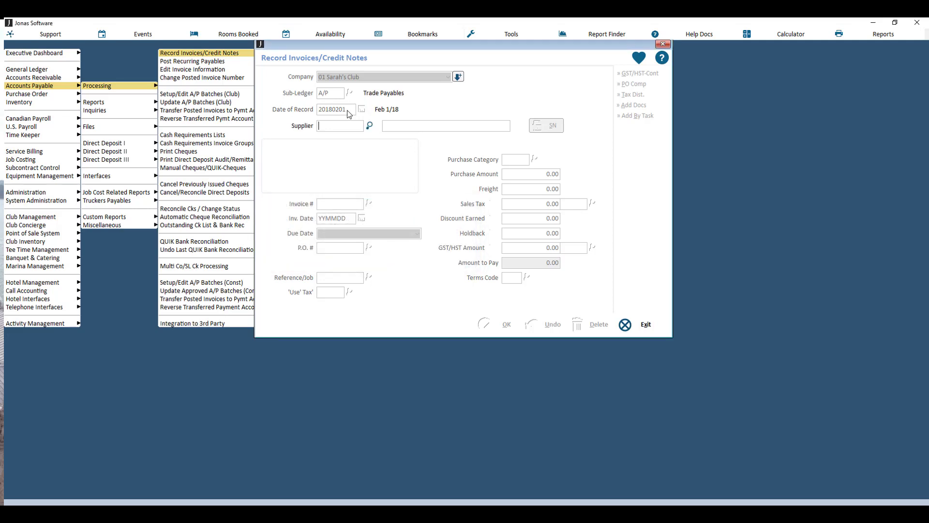
pyautogui.click(369, 126)
# Choose supplier Gary Jonas Computing Ltd. and enter invoice number 001245
pyautogui.doubleClick(271, 168)
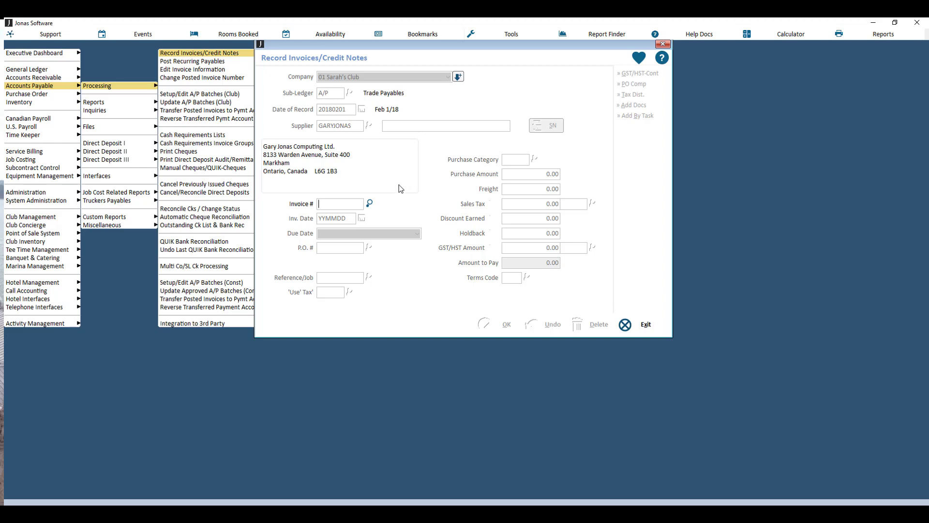
pyautogui.click(369, 203)
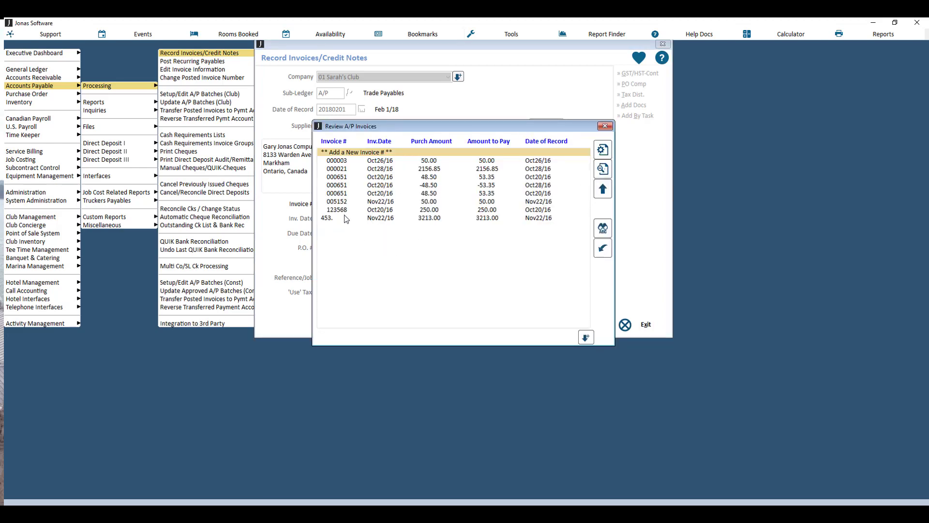
pyautogui.click(605, 126)
pyautogui.write('001245')
pyautogui.press('Return')
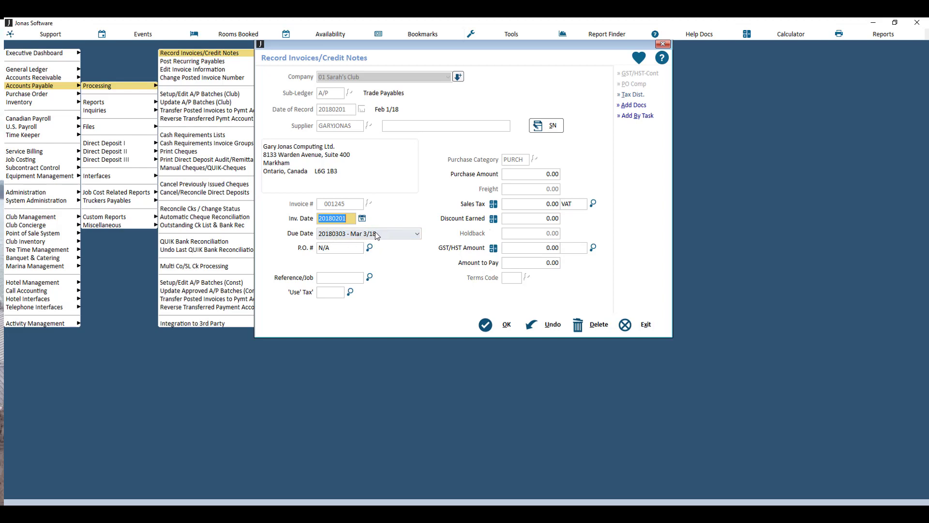
# Set the due date to Other Date 20180228, leaving Reference/Job and 'Use' Tax blank
pyautogui.click(411, 235)
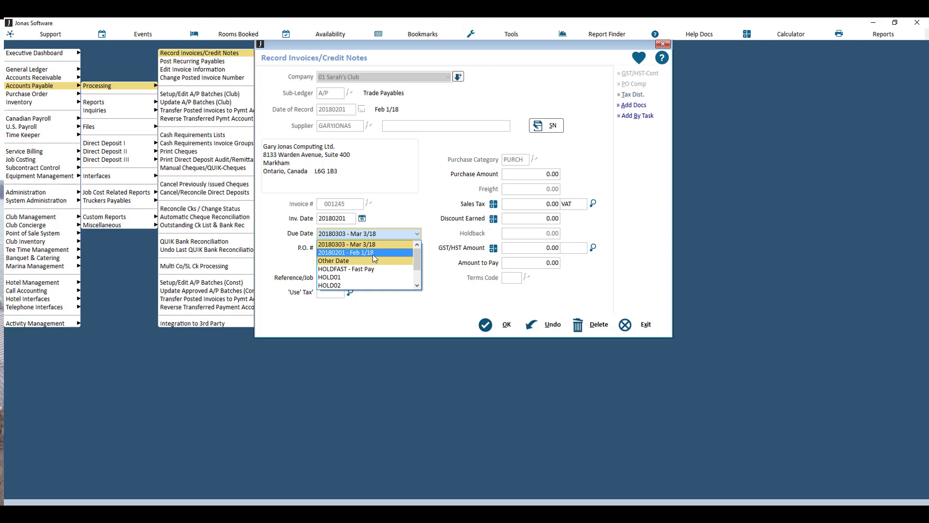
pyautogui.click(338, 262)
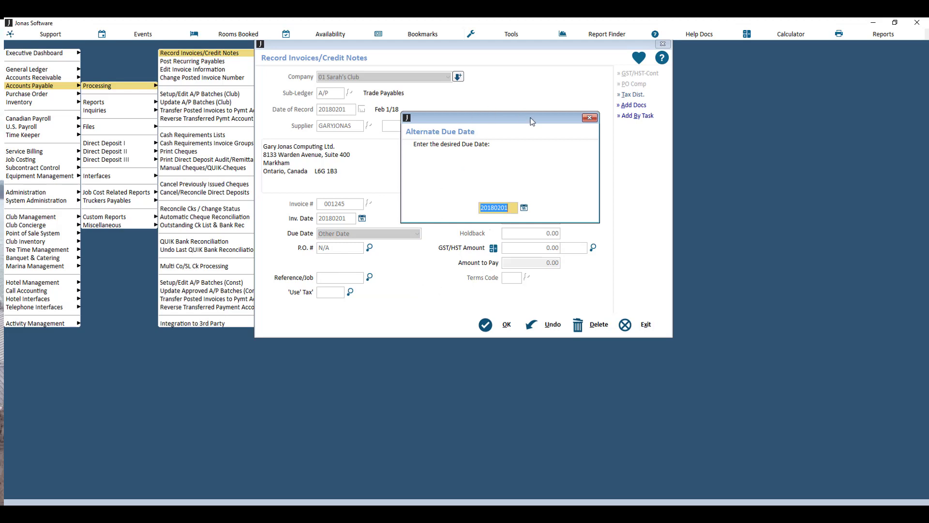
pyautogui.write('20180228')
pyautogui.press('Return')
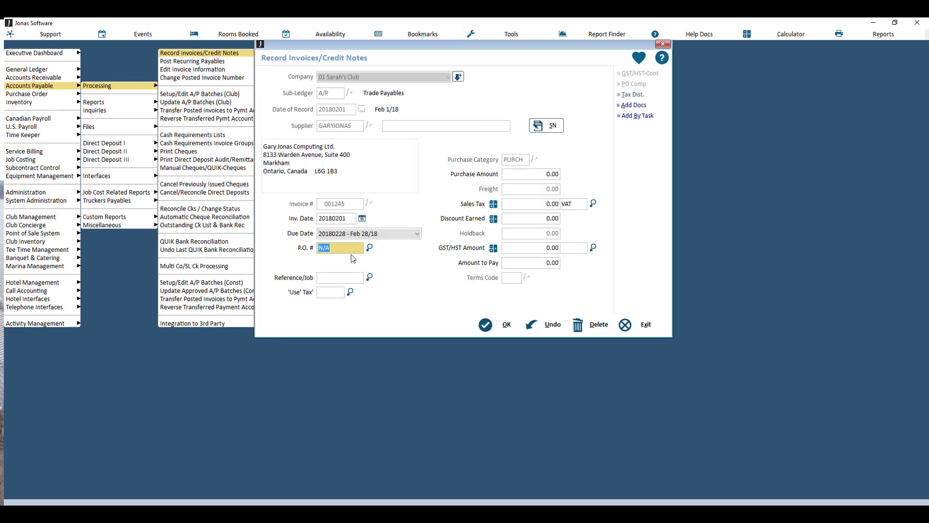
pyautogui.click(328, 278)
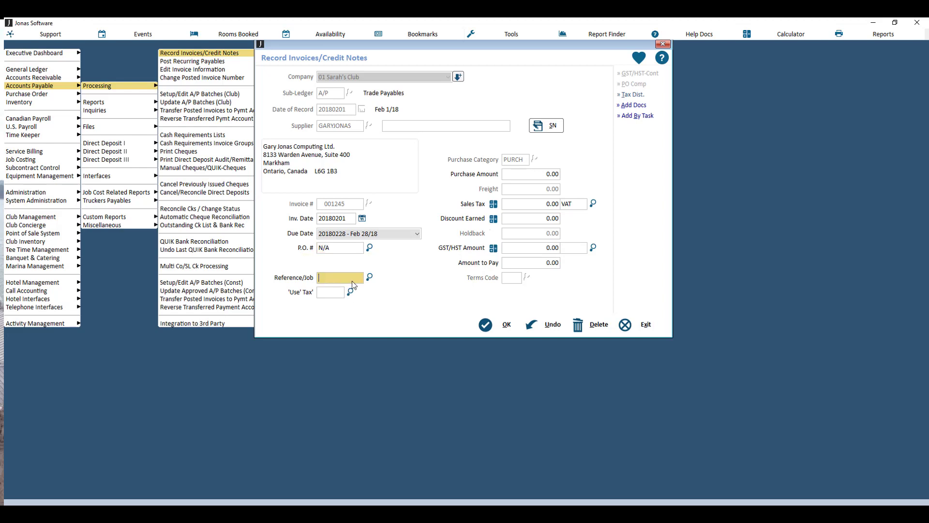
pyautogui.doubleClick(323, 291)
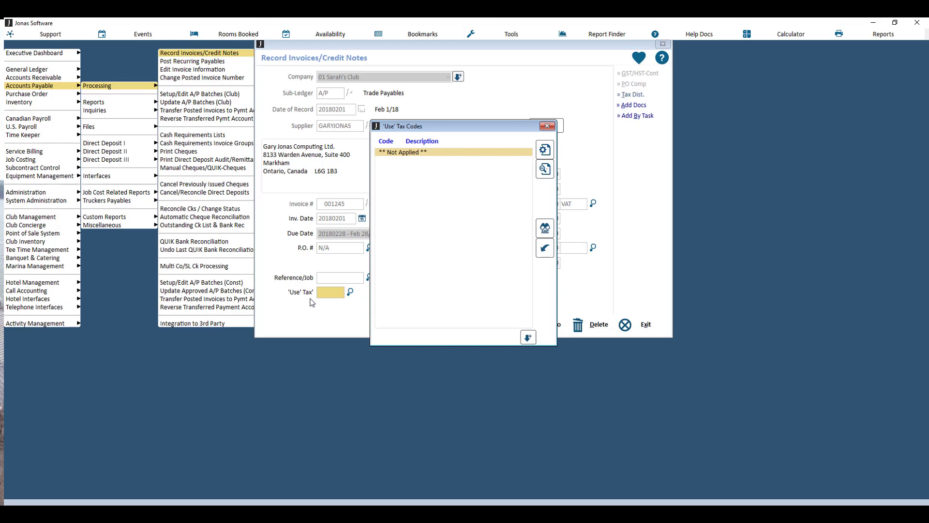
pyautogui.click(547, 126)
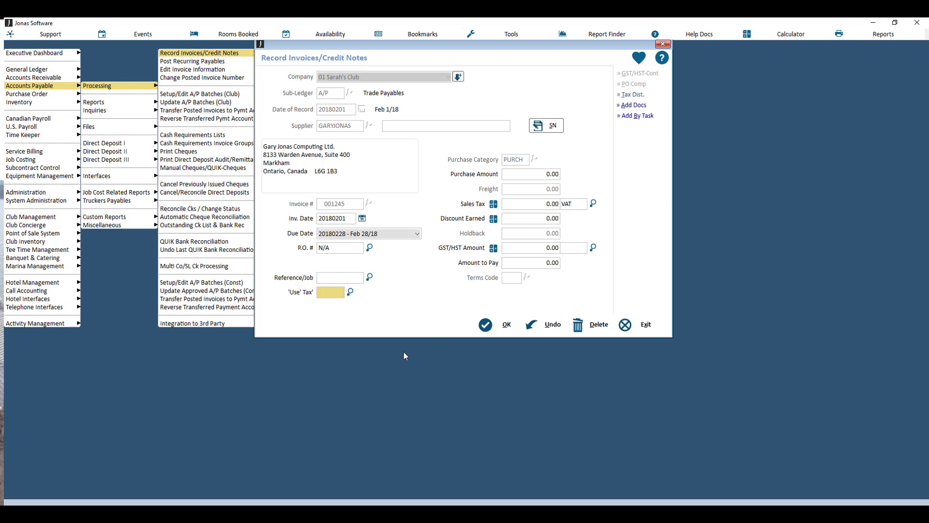
# Enter a 1,250.00 purchase amount and accept the invoice for account distribution
pyautogui.click(549, 175)
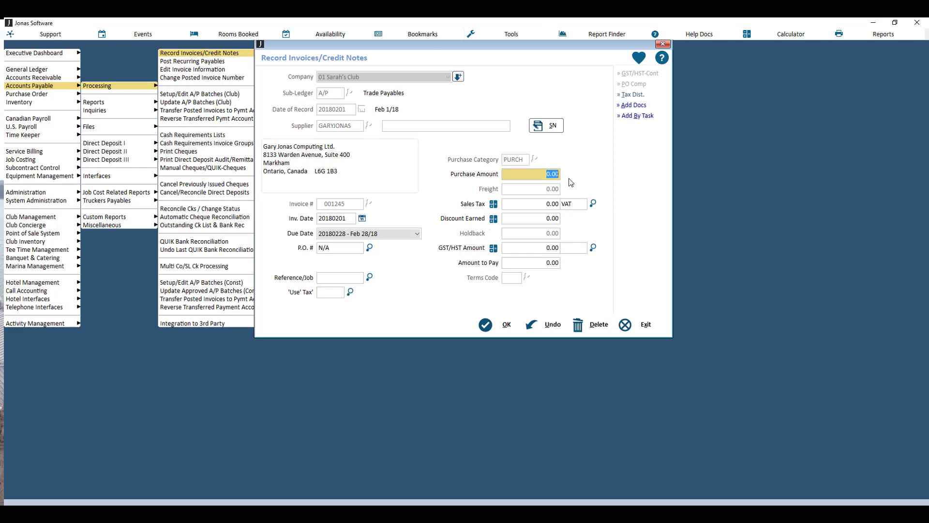
pyautogui.write('1250')
pyautogui.press('Tab')
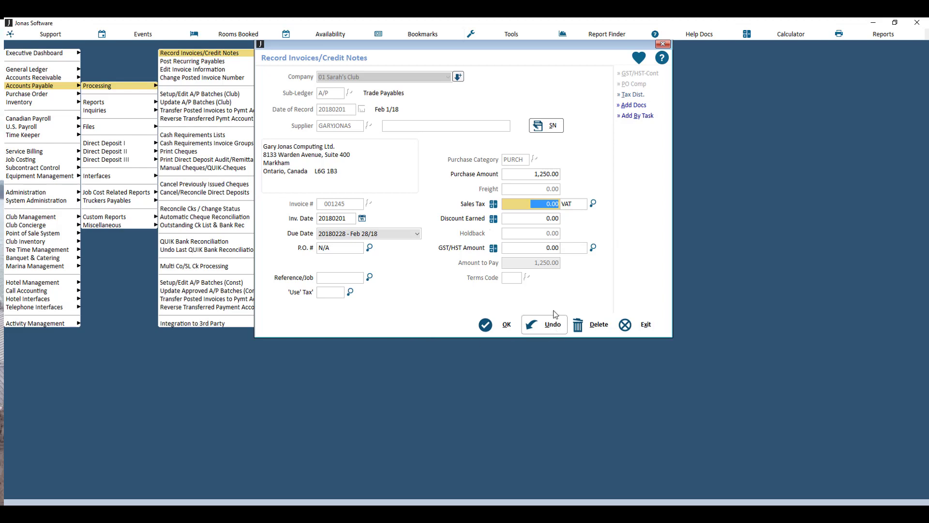
pyautogui.click(485, 324)
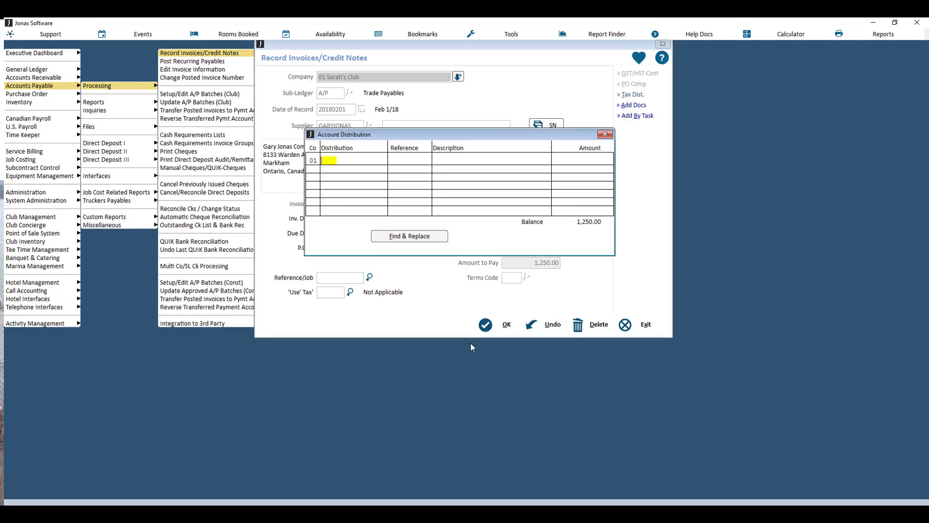
# Distribute 1,250.00 to account 5510 Cost of Sales - Food, reference Inv#001245, and save the invoice
pyautogui.press('F2')
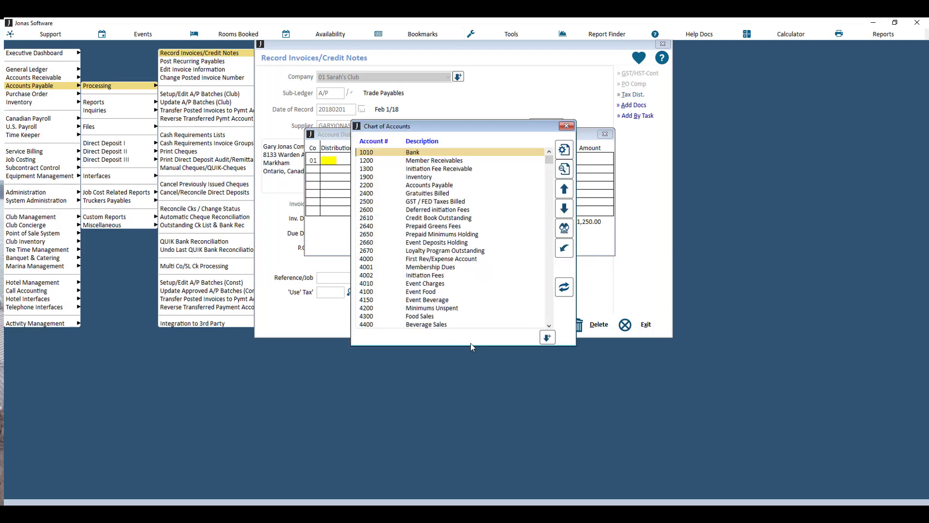
pyautogui.press('pagedown')
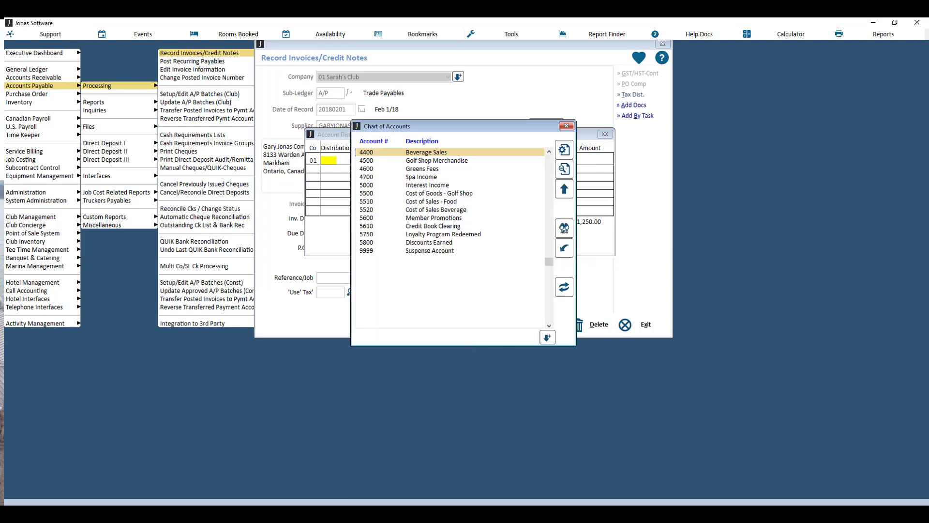
pyautogui.doubleClick(444, 202)
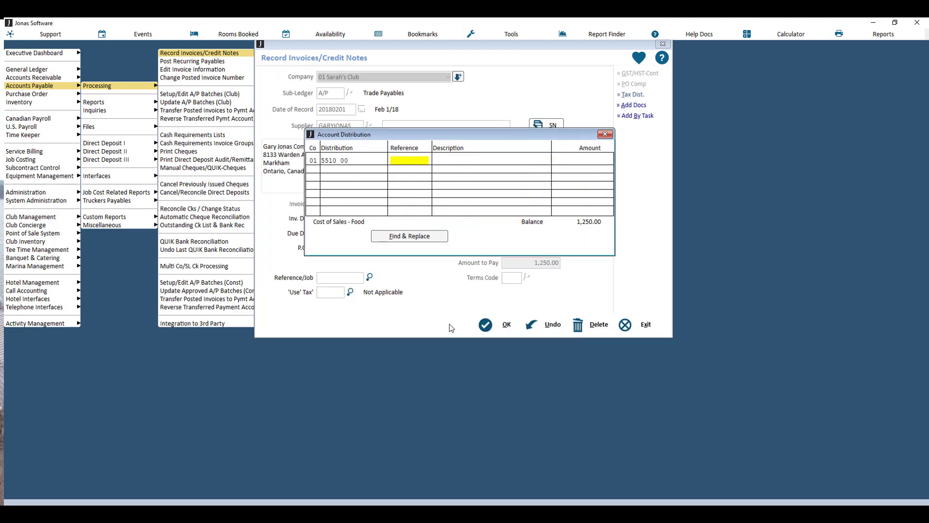
pyautogui.write('Inv#001245')
pyautogui.press('Return')
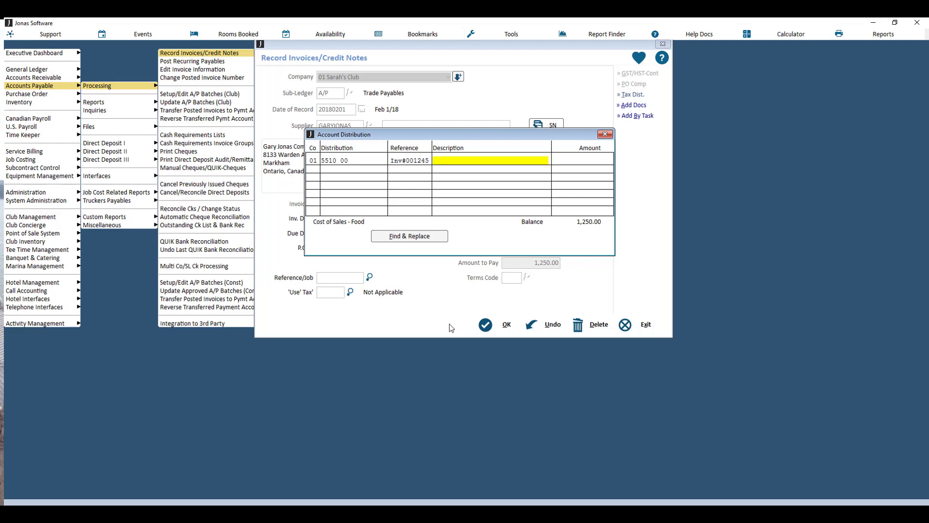
pyautogui.press('Return')
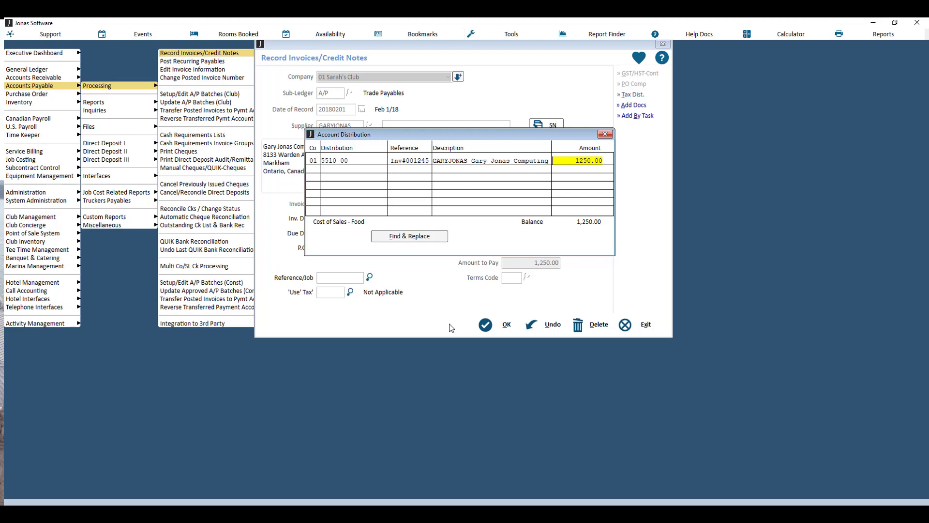
pyautogui.press('Return')
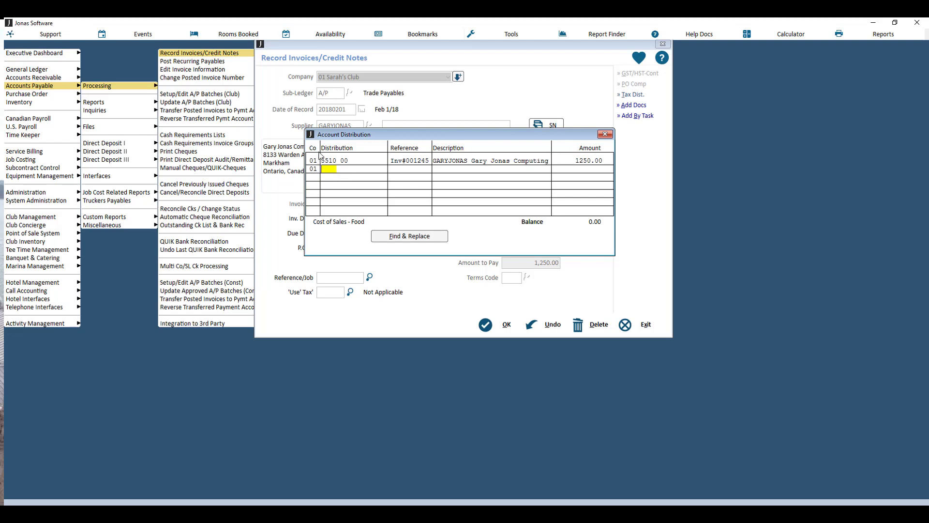
pyautogui.click(605, 134)
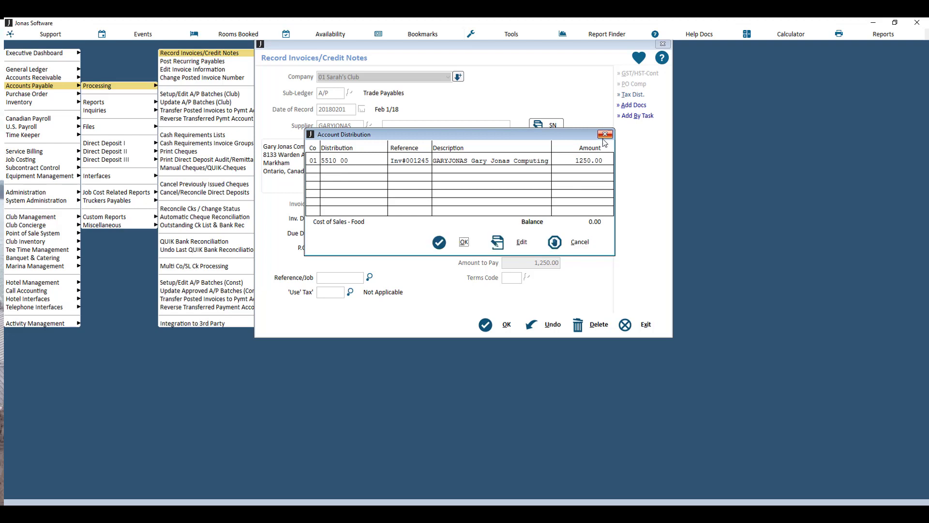
pyautogui.click(438, 242)
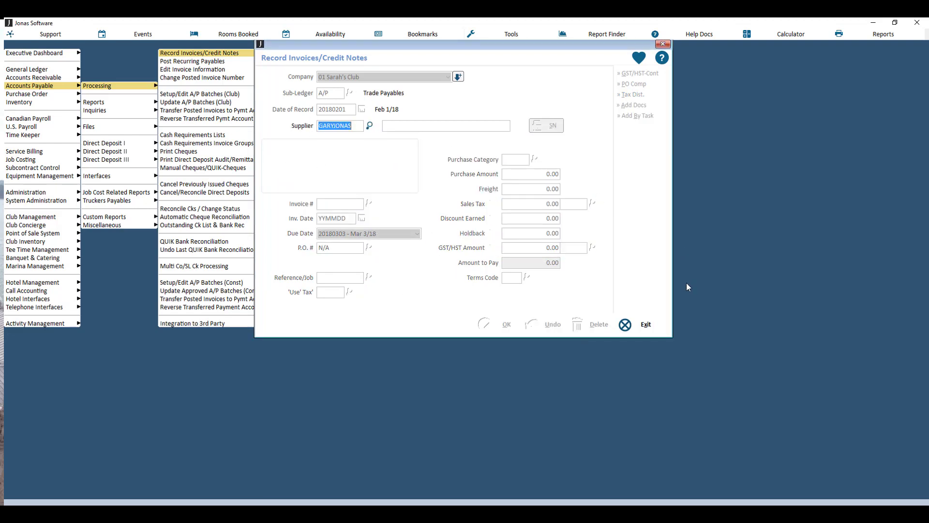
# Post the batch from Batch Totals and display audit trail PJ0009
pyautogui.click(641, 328)
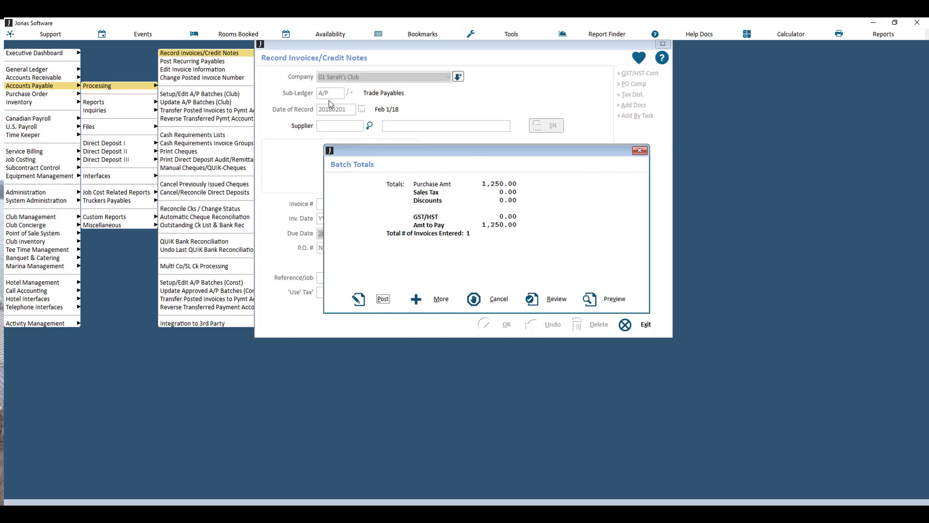
pyautogui.click(383, 299)
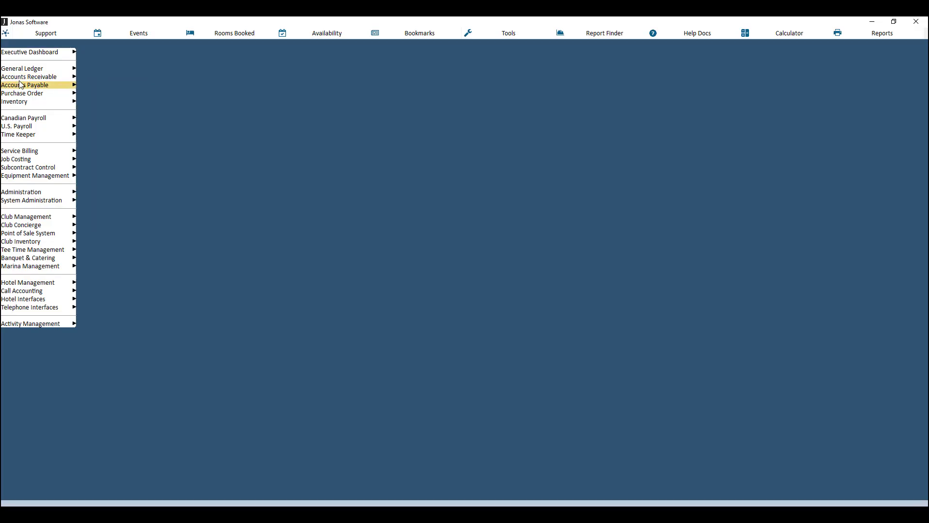
# Open Setup/Edit A/P Batches (Club) for 01 Sarah's Club and move the form aside
pyautogui.moveTo(21, 85)
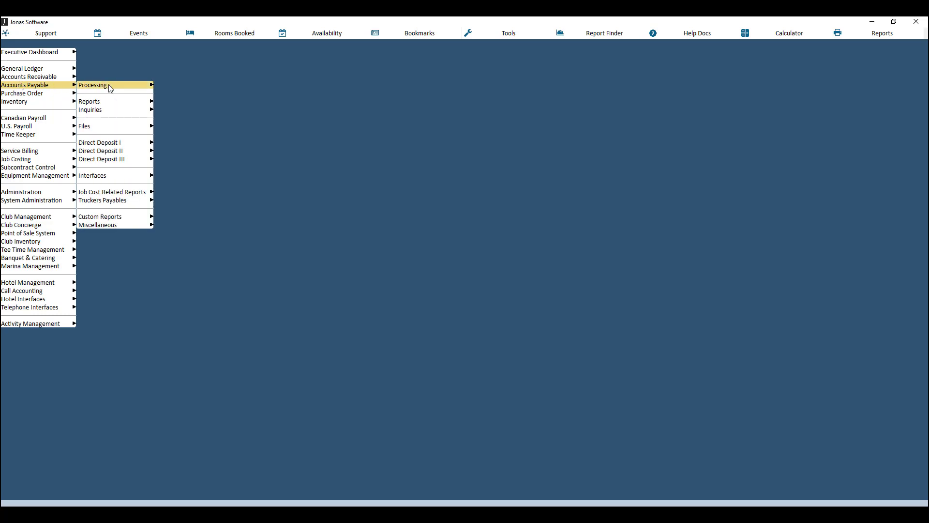
pyautogui.moveTo(112, 86)
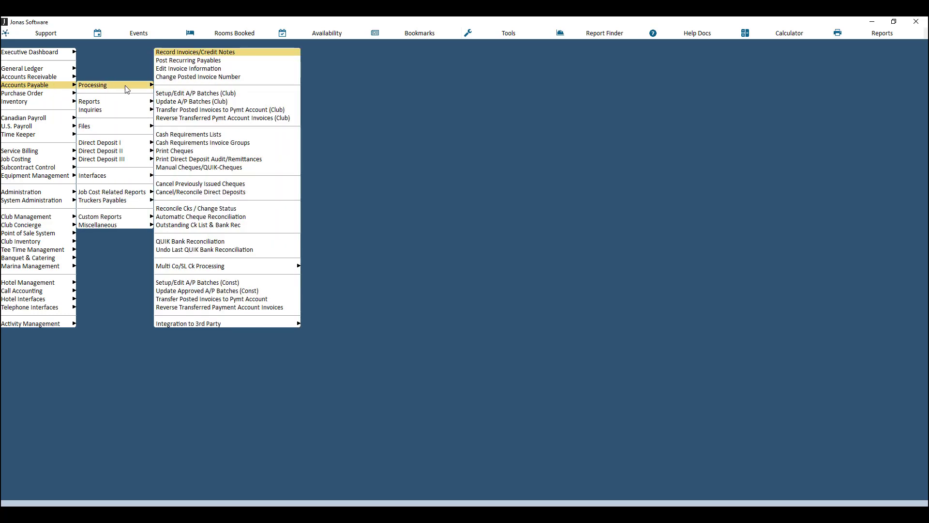
pyautogui.click(242, 97)
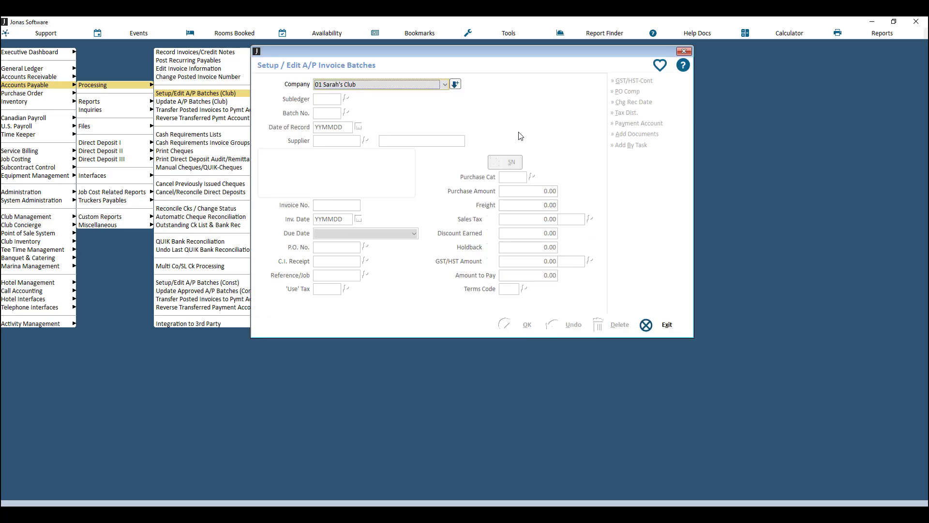
pyautogui.moveTo(484, 48); pyautogui.dragTo(557, 73)
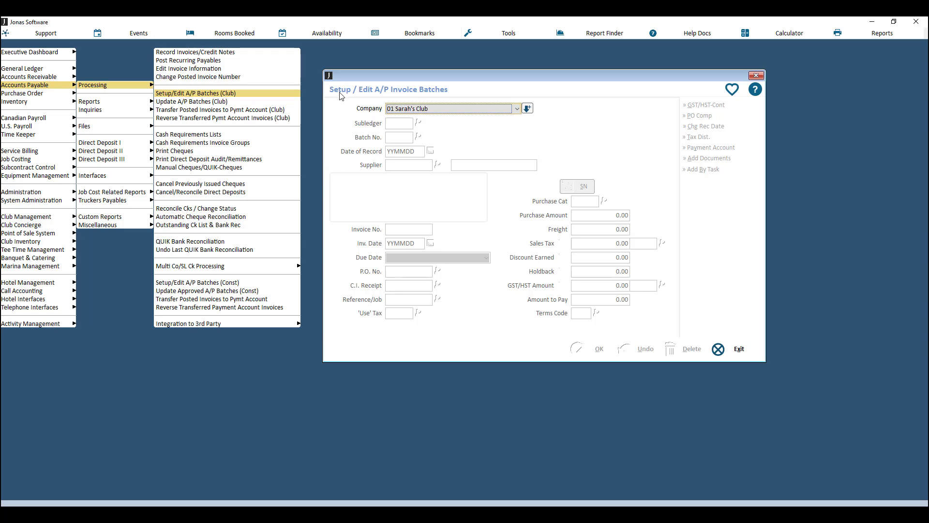
# Add new invoice batch 00001 with a Feb 28, 2018 date of record (180228)
pyautogui.click(527, 108)
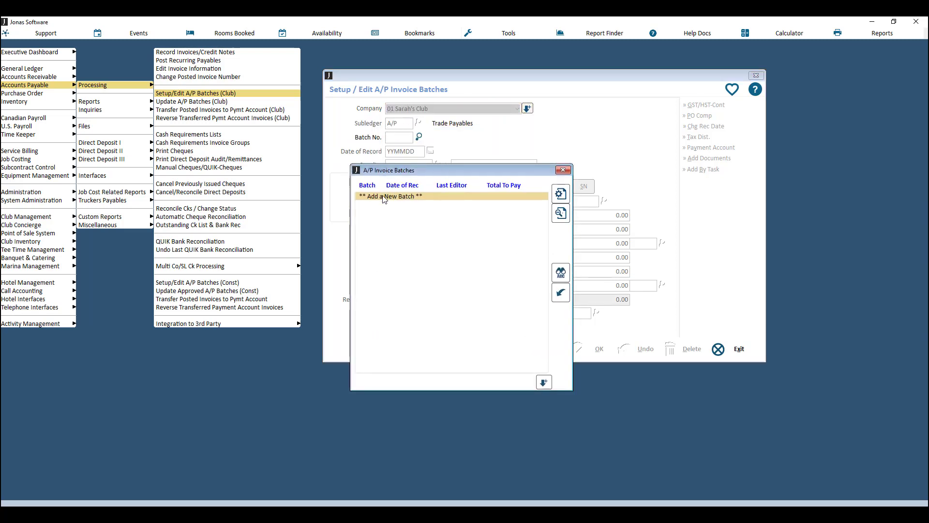
pyautogui.doubleClick(431, 199)
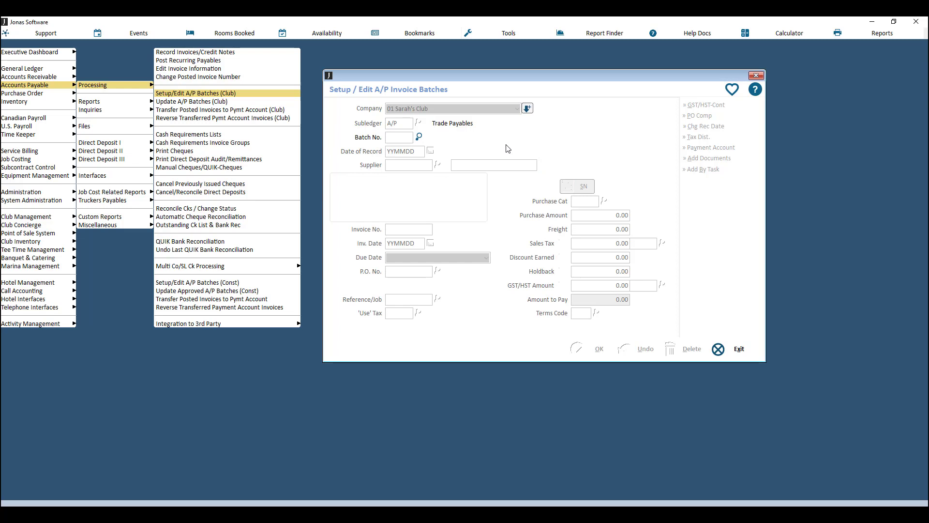
pyautogui.press('Tab')
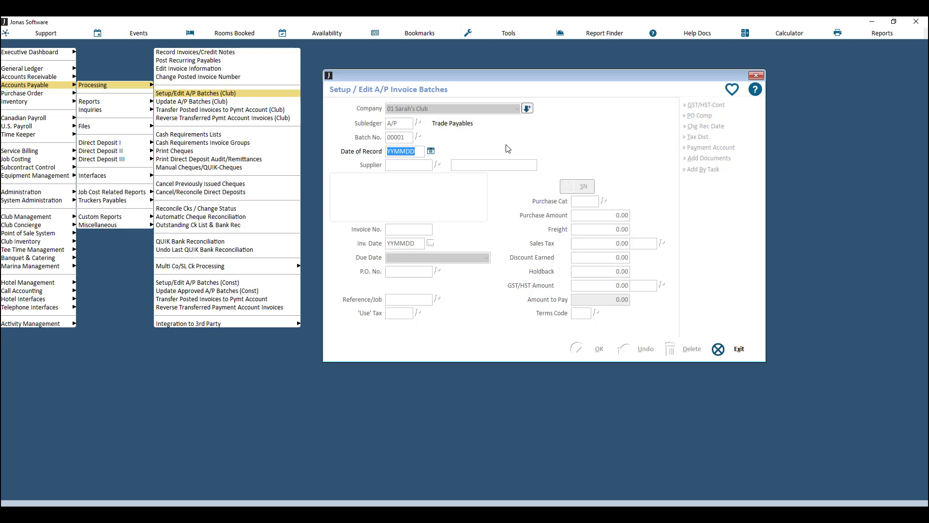
pyautogui.write('180228')
pyautogui.press('Return')
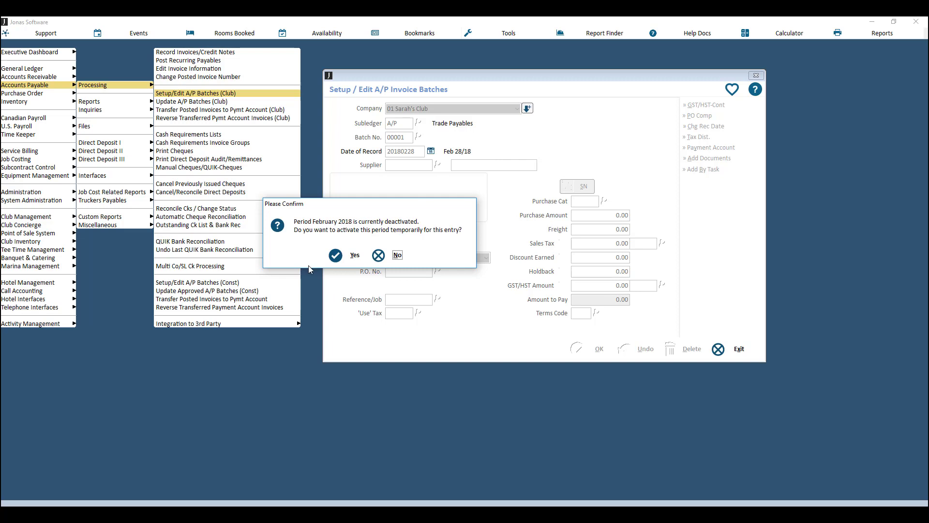
# Activate February 2018 and record a 500.00 invoice from supplier PMILLAR with its invoice number
pyautogui.click(334, 255)
pyautogui.doubleClick(316, 175)
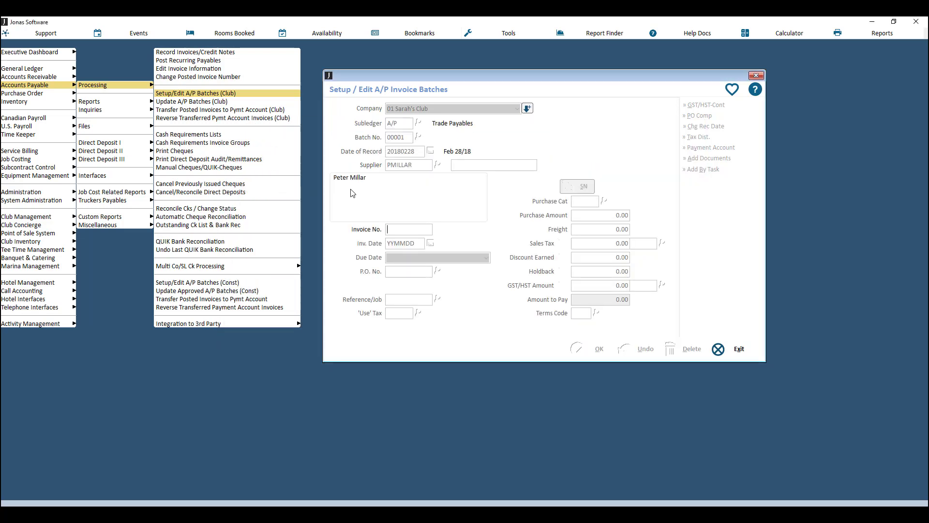
pyautogui.write('513585')
pyautogui.press('Return')
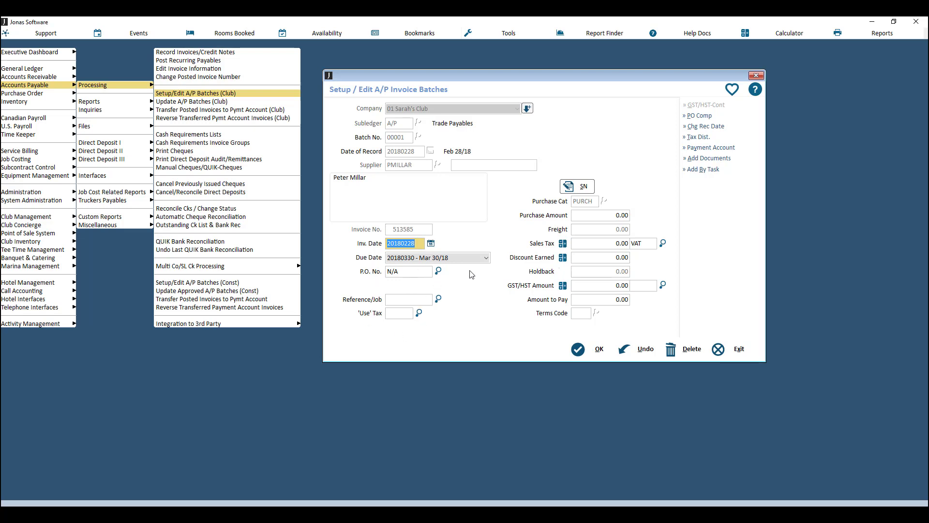
pyautogui.click(616, 215)
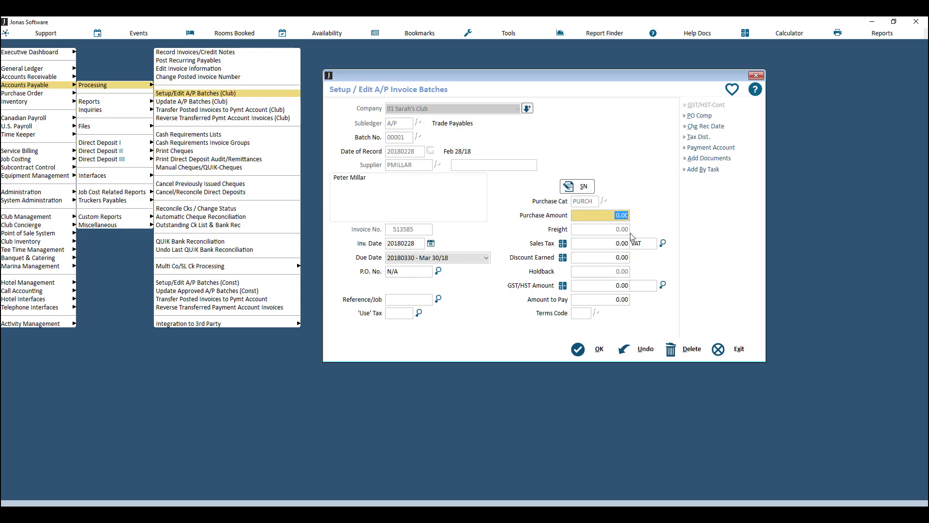
pyautogui.write('50')
pyautogui.press('Tab')
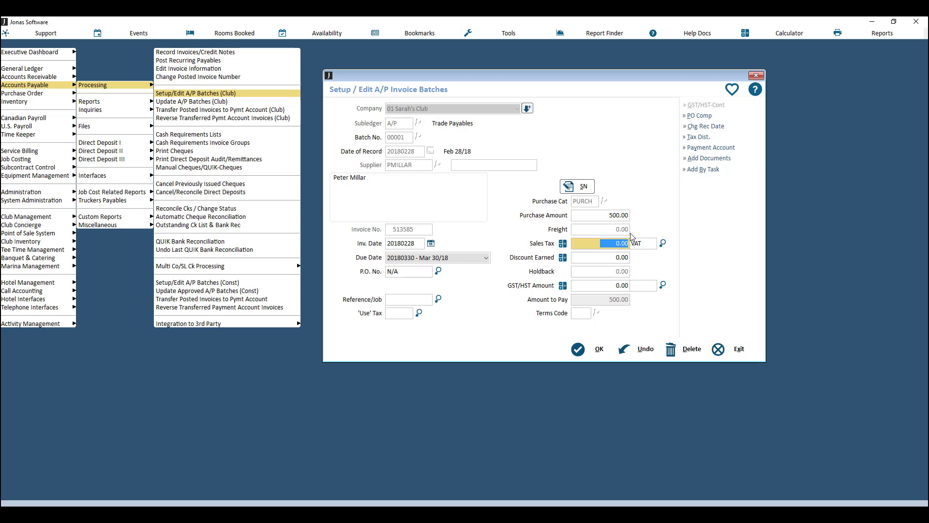
pyautogui.click(595, 349)
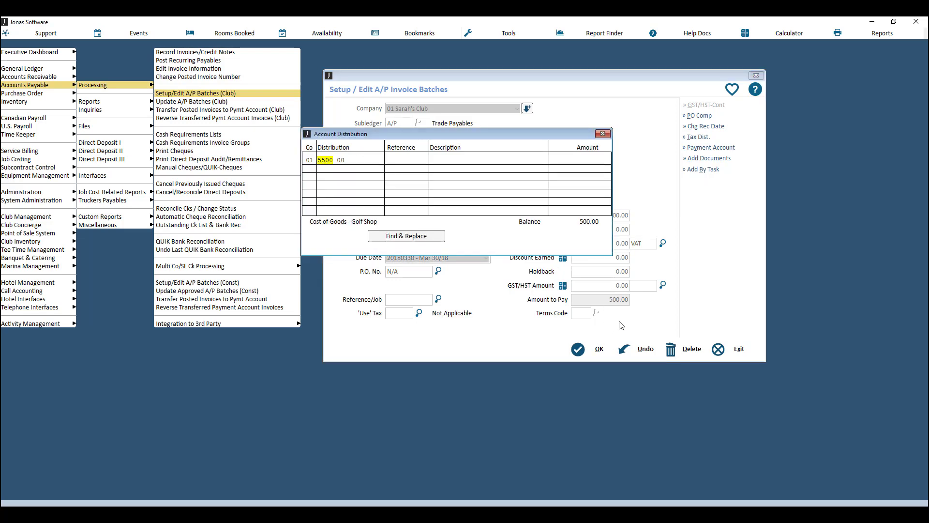
# Distribute the full 500.00 to account 5500-00, Cost of Goods - Golf Shop, and confirm the distribution
pyautogui.press('Tab')
pyautogui.press('Tab')
pyautogui.press('Tab')
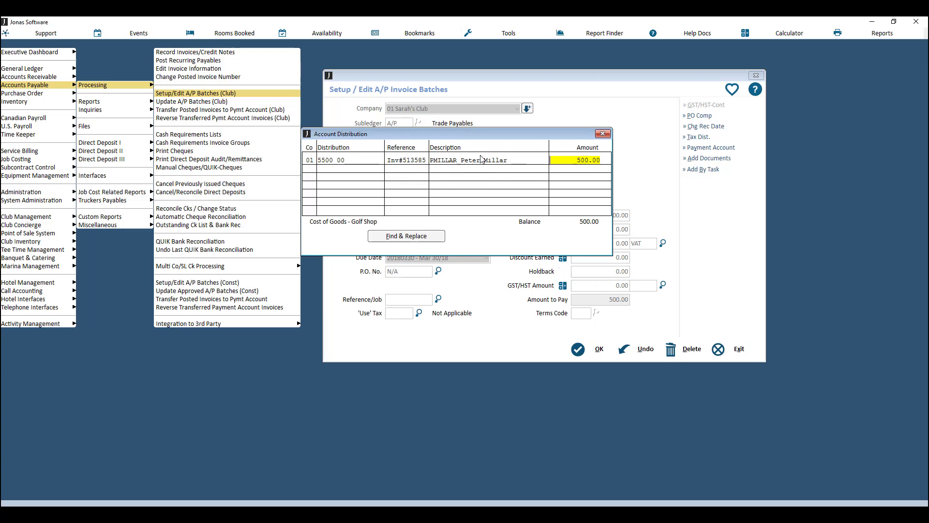
pyautogui.press('Tab')
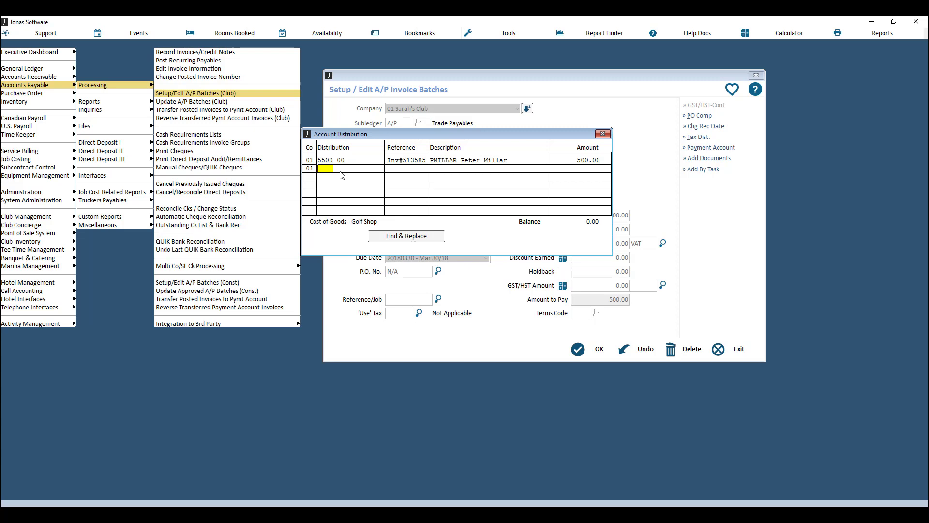
pyautogui.click(603, 133)
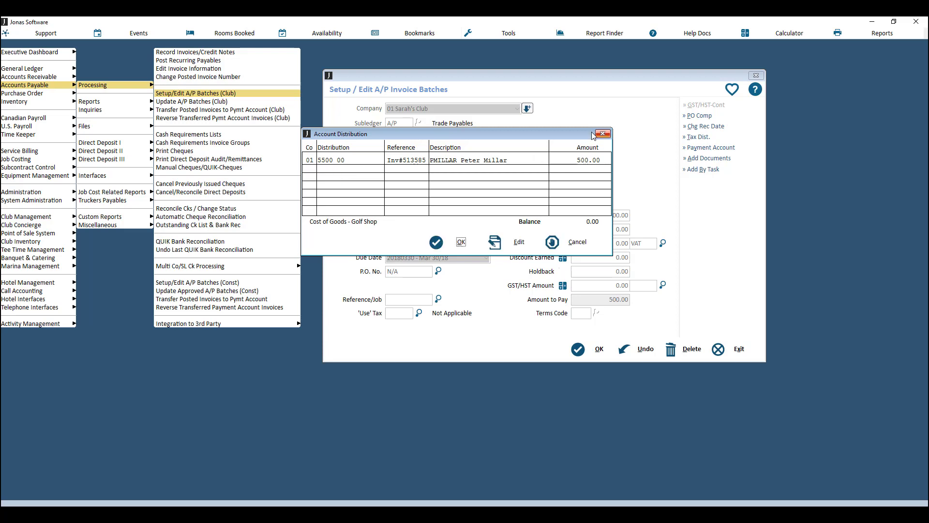
pyautogui.click(462, 242)
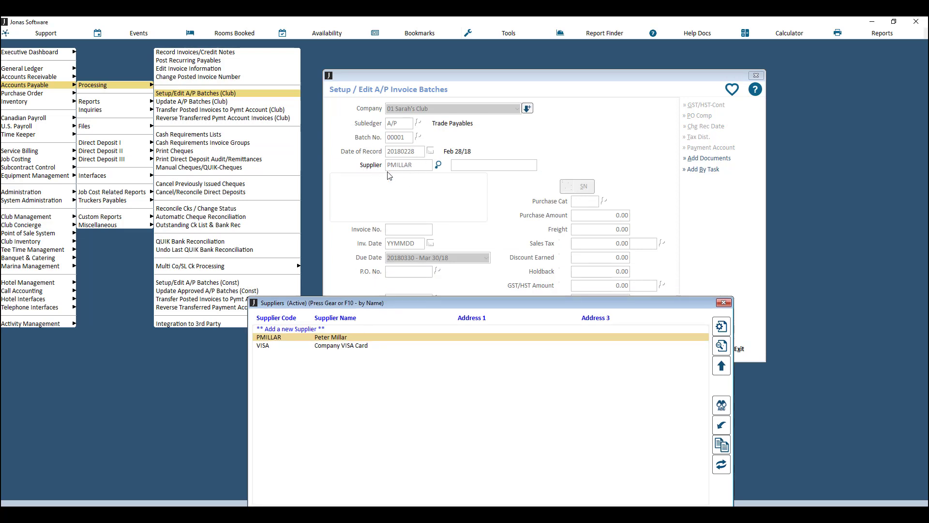
# Stop entering invoices and save batch 00001 with its 500.00 total
pyautogui.click(724, 302)
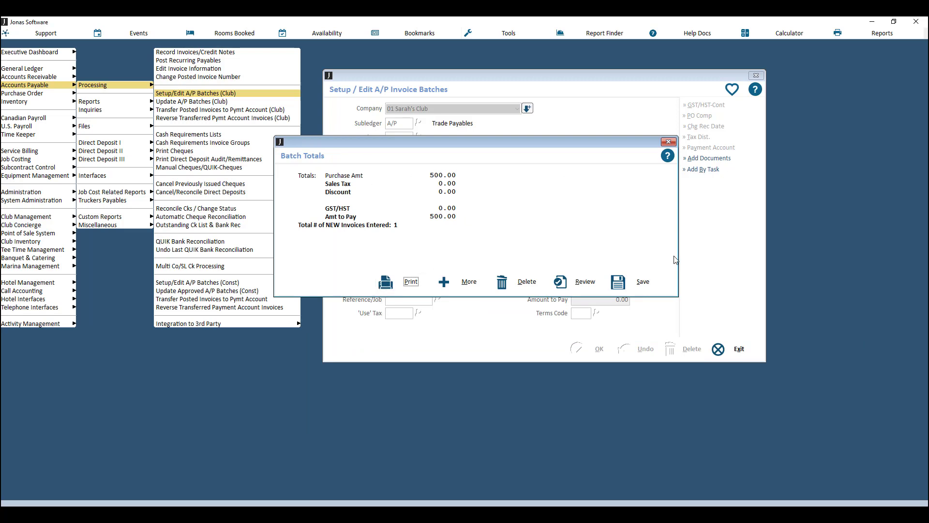
pyautogui.click(637, 289)
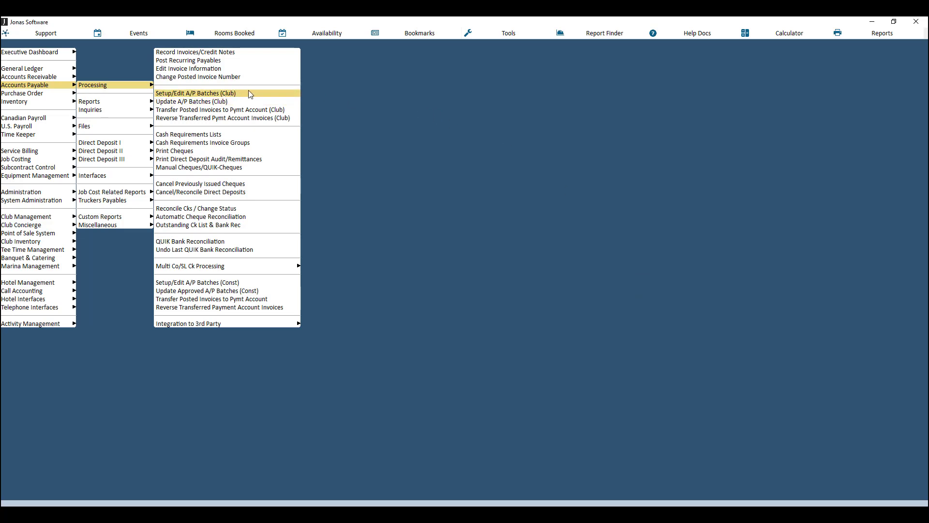
# Select batch 00001 in the A/P Batch Invoice Update & Register
pyautogui.click(220, 102)
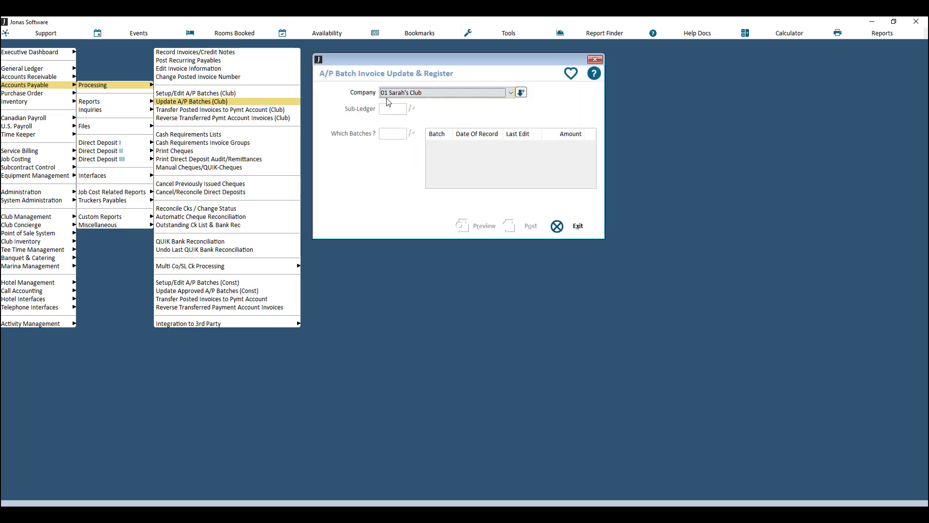
pyautogui.click(521, 94)
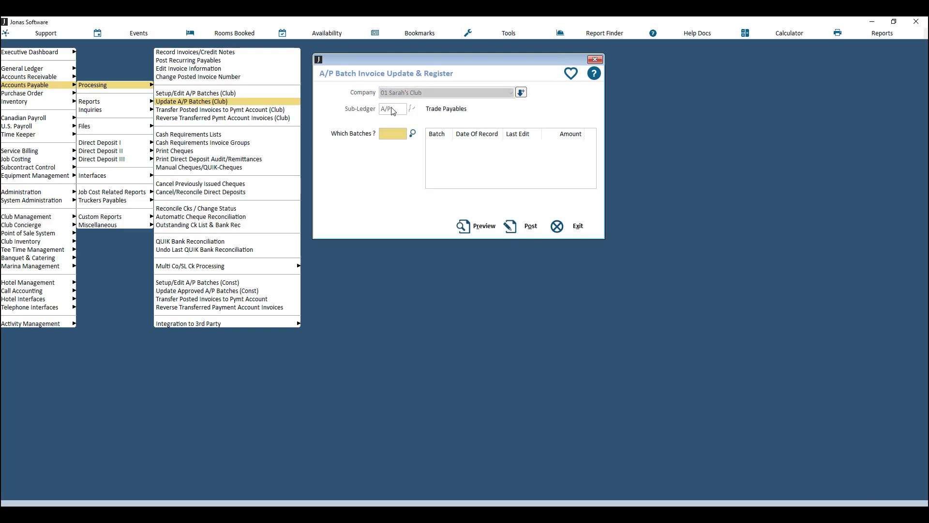
pyautogui.click(413, 135)
pyautogui.click(454, 159)
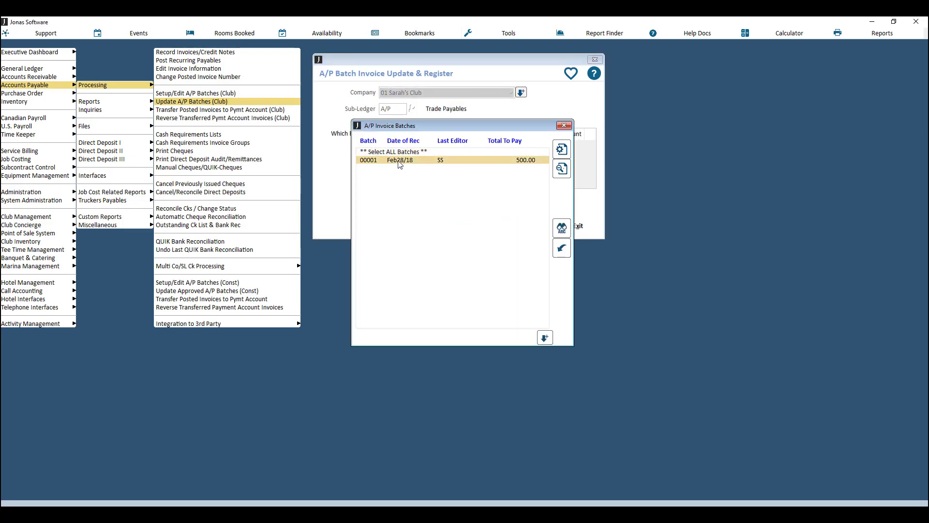
pyautogui.doubleClick(456, 159)
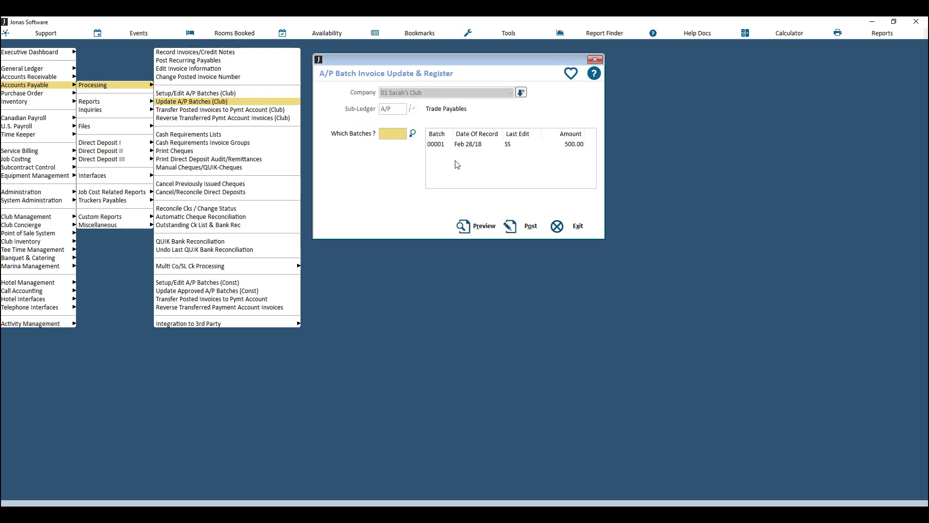
# Post batch 00001, viewing the audit trail on screen and activating the February 2018 period
pyautogui.click(537, 229)
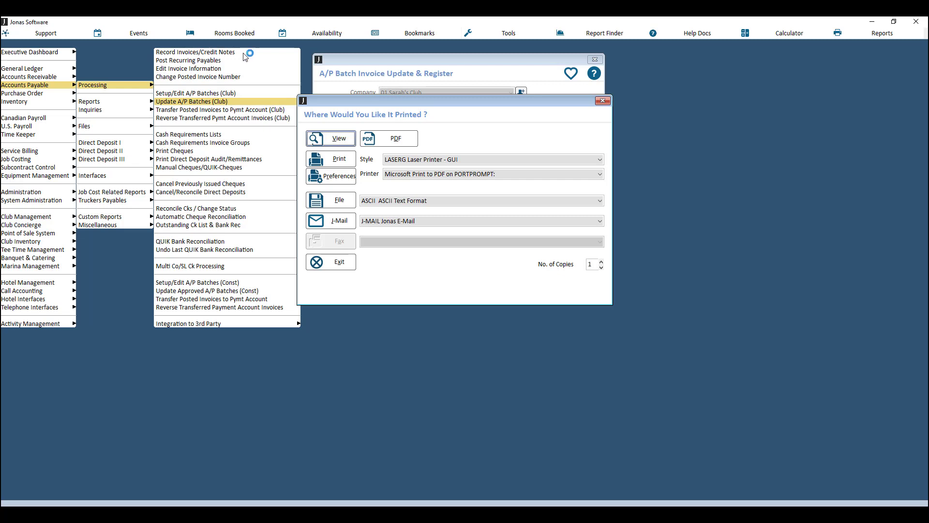
pyautogui.click(336, 139)
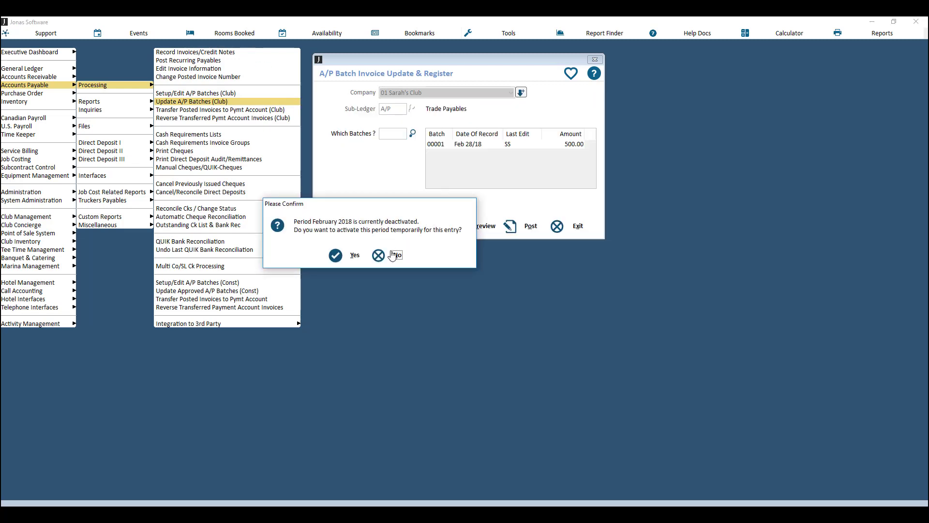
pyautogui.click(355, 255)
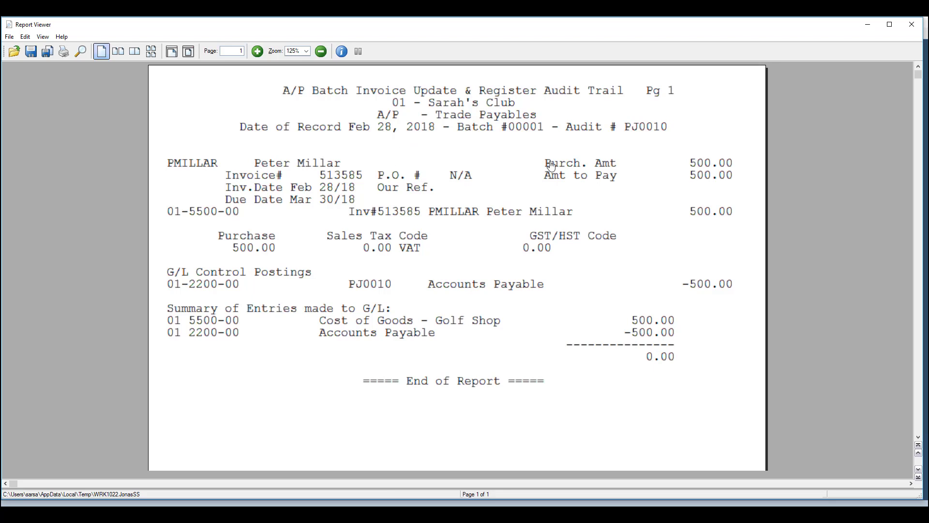